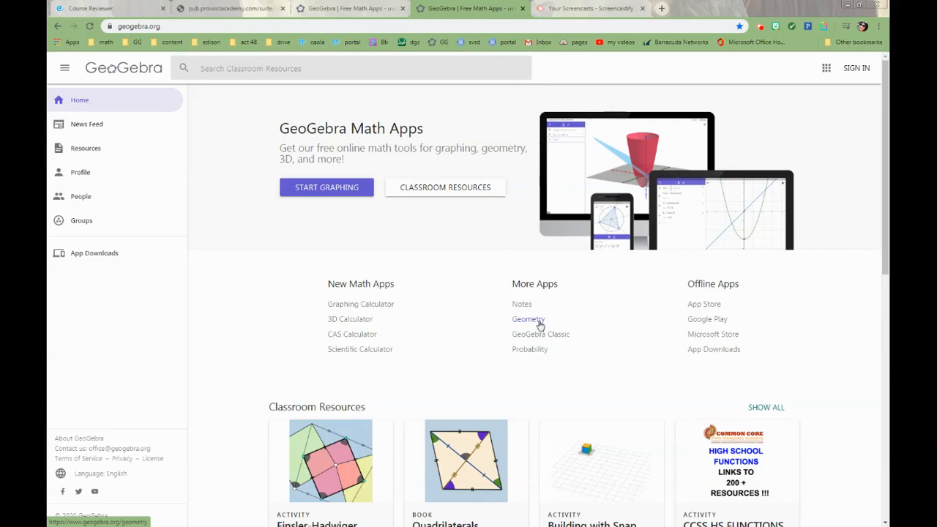
Open the GeoGebra Geometry app and look through its fully expanded list of tools
click(539, 323)
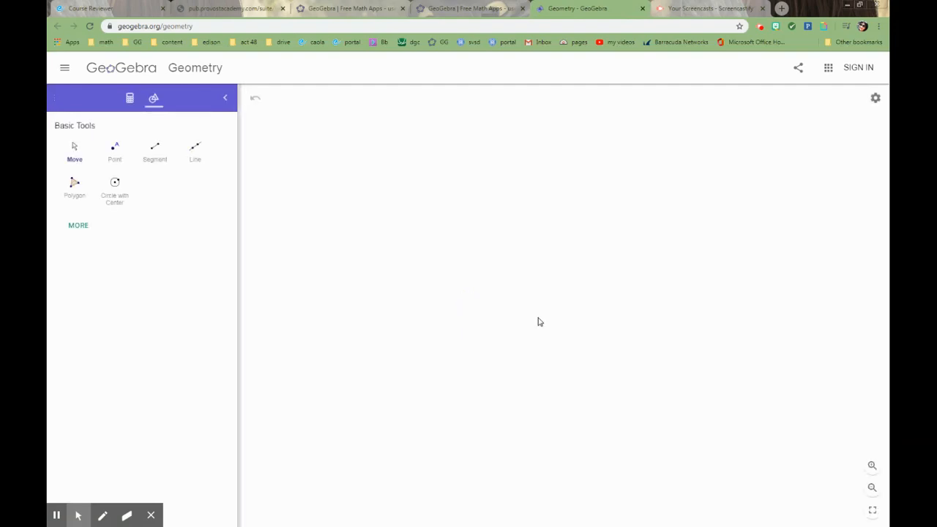
click(86, 230)
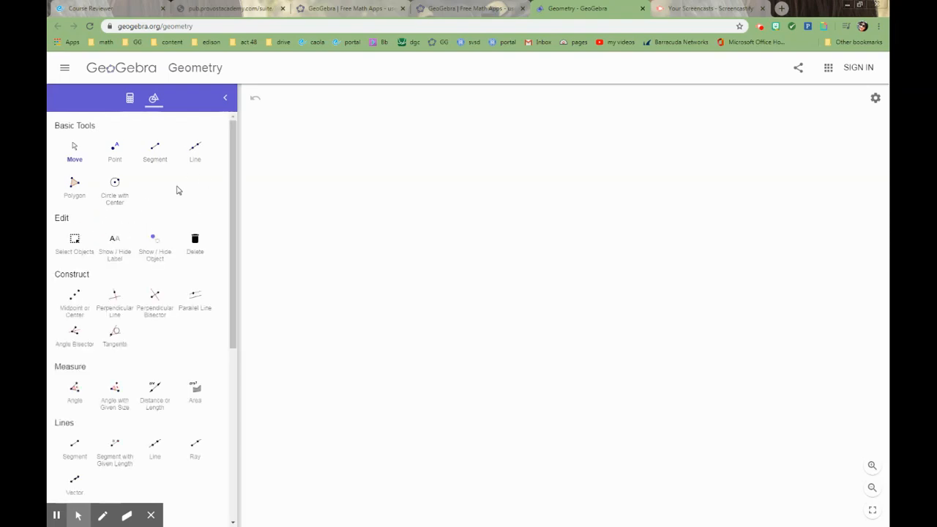
drag(234, 168, 226, 418)
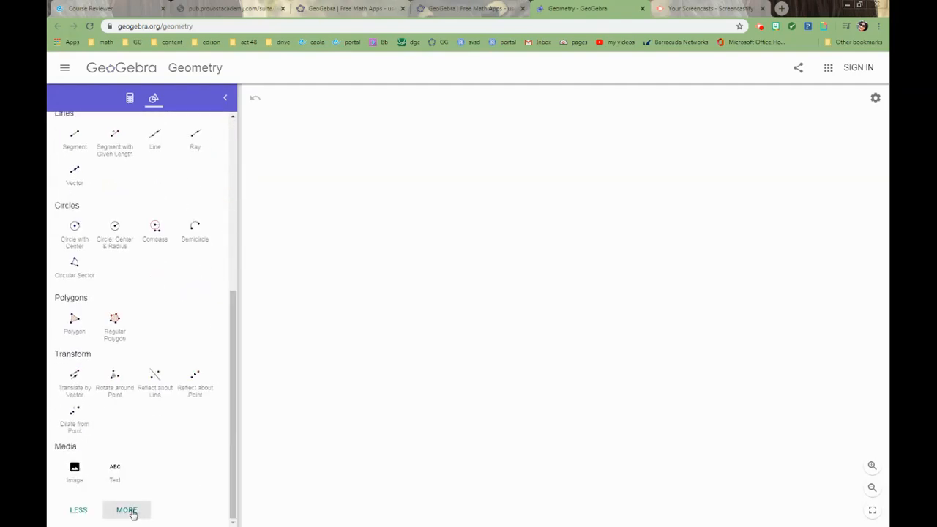
click(132, 512)
drag(232, 293, 224, 453)
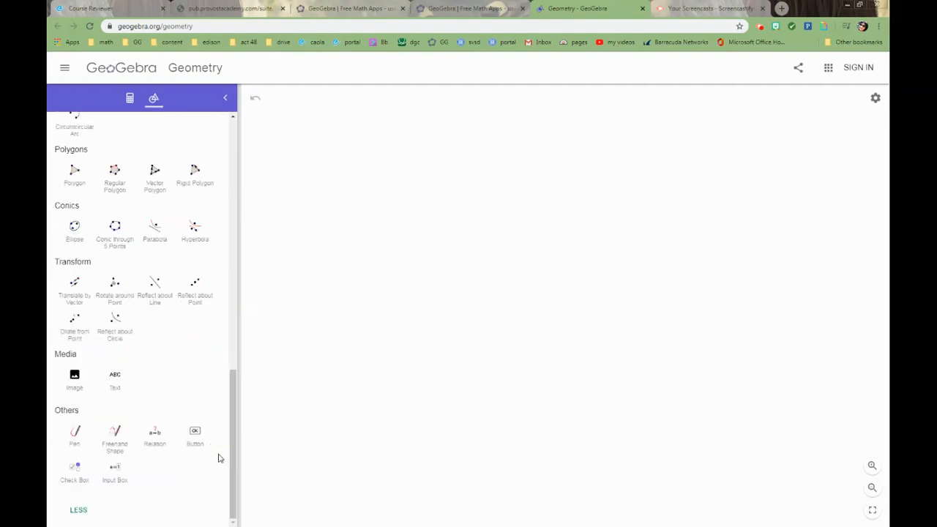
click(78, 510)
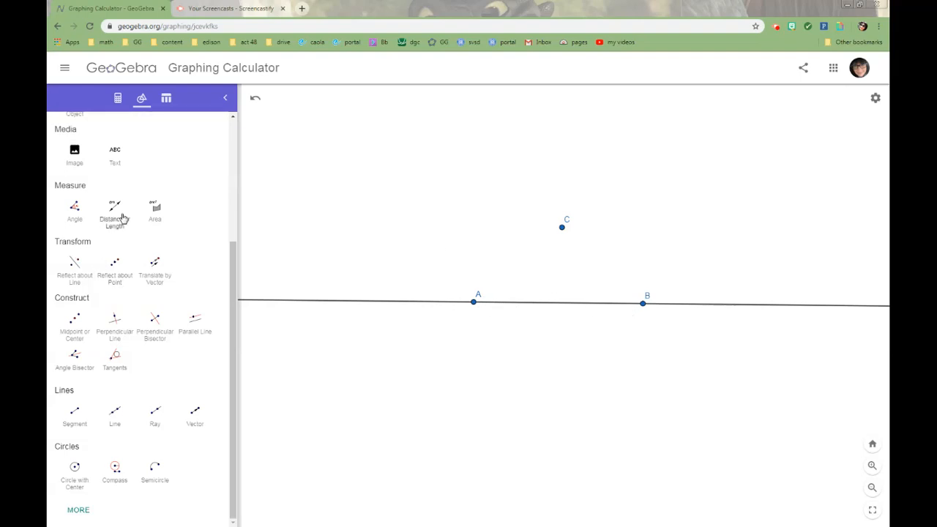
Hide points A and B on the line with the Show / Hide Object tool
scroll(147, 293, up, 3)
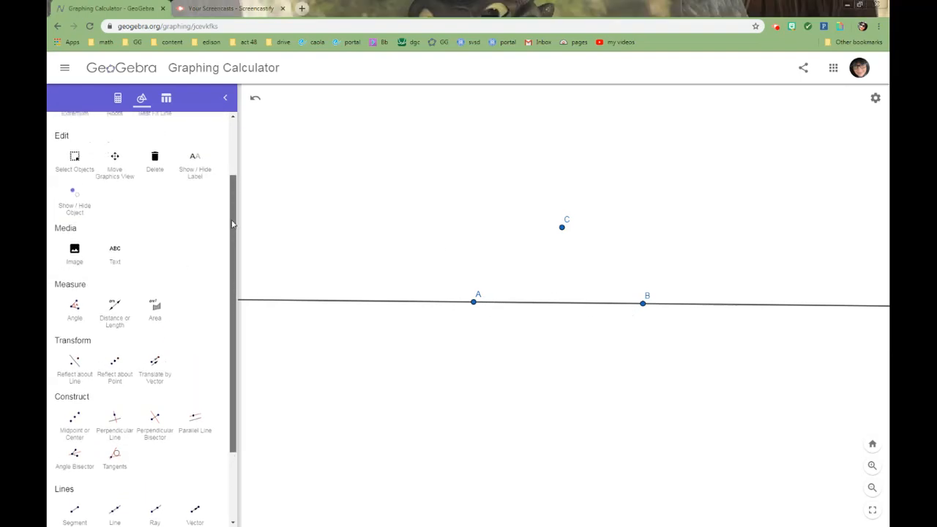
click(78, 210)
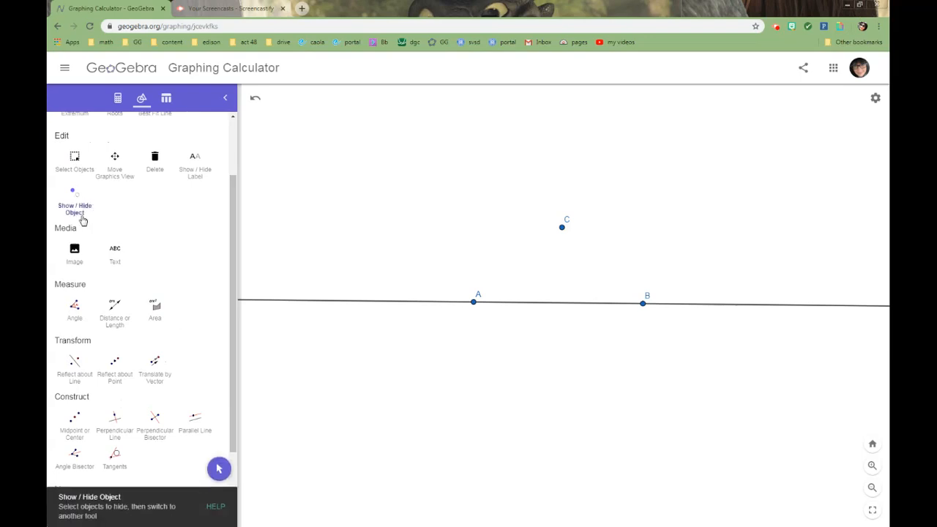
click(475, 302)
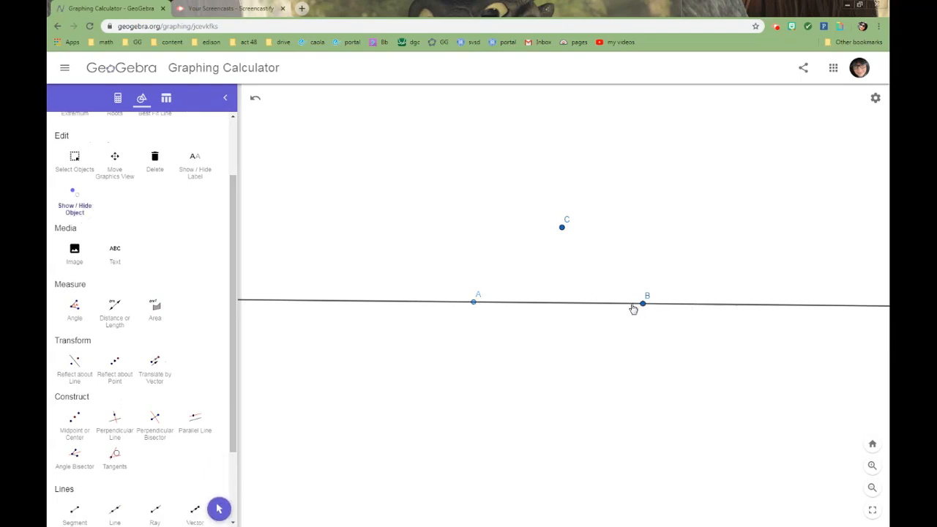
click(643, 304)
click(218, 510)
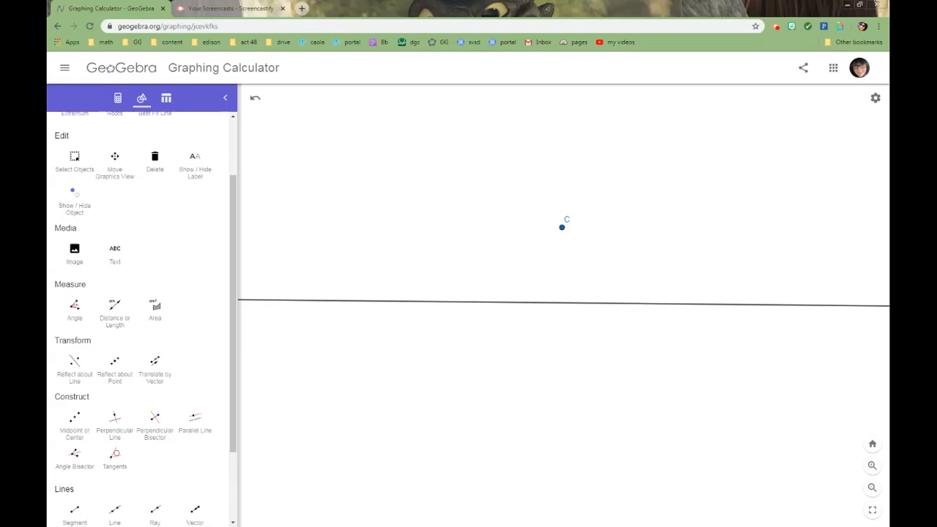
Draw a circle centred at point C through a new point just below the line, so that it crosses the line twice
scroll(142, 308, down, 3)
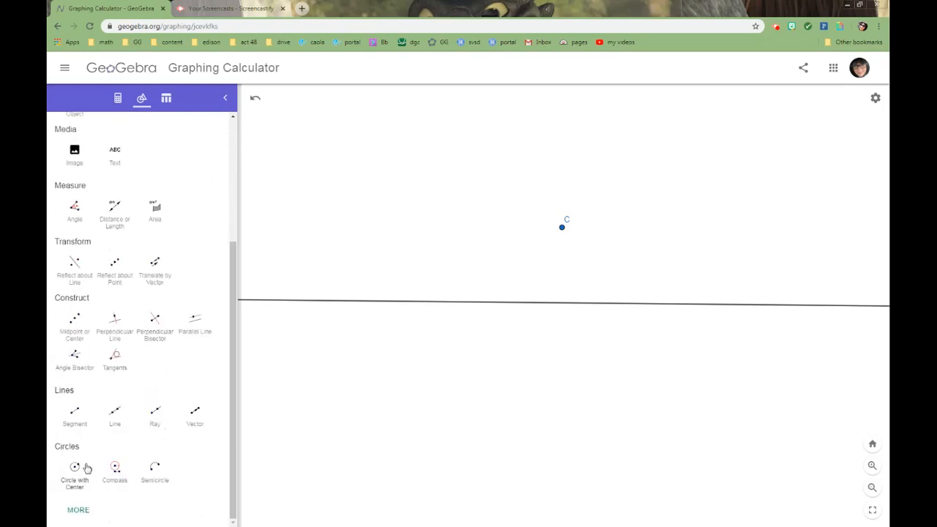
click(76, 470)
click(563, 229)
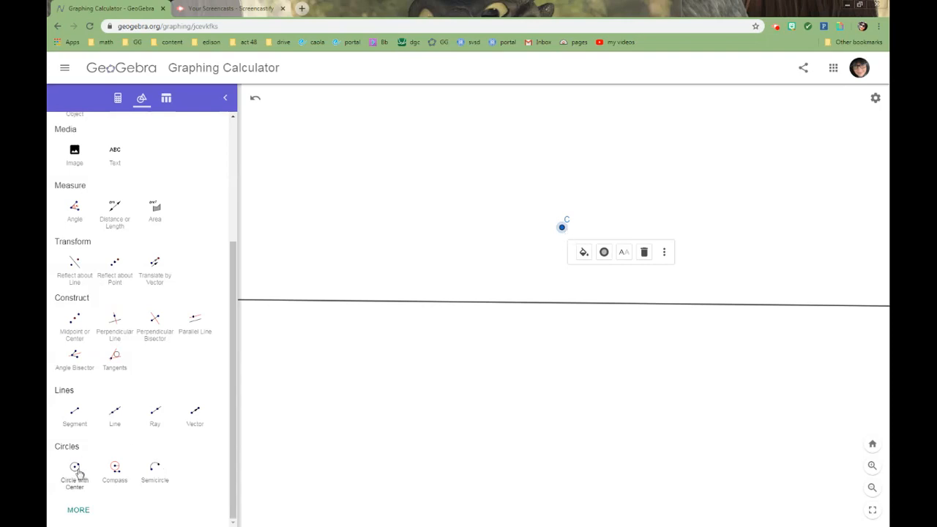
click(75, 473)
click(562, 228)
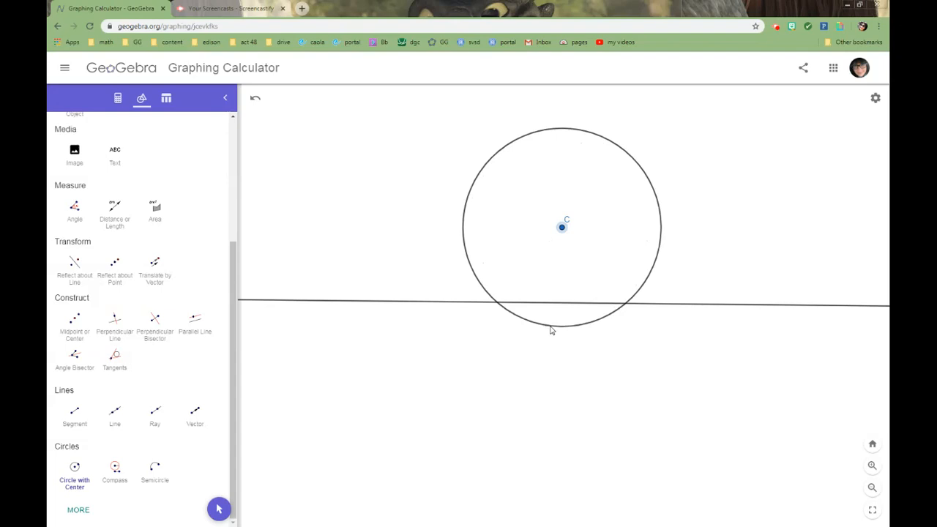
click(551, 326)
Mark both intersection points of the circle around C with the line using the Intersect tool
drag(236, 260, 227, 128)
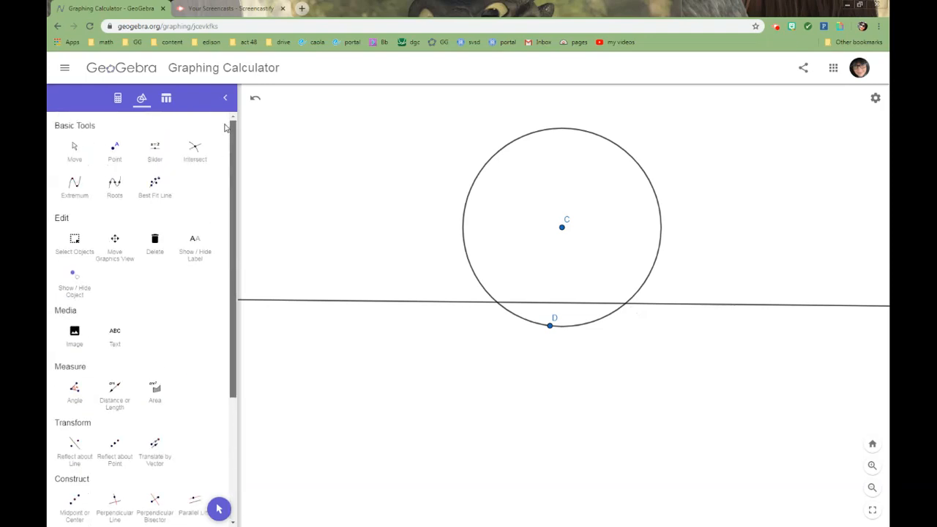
click(195, 153)
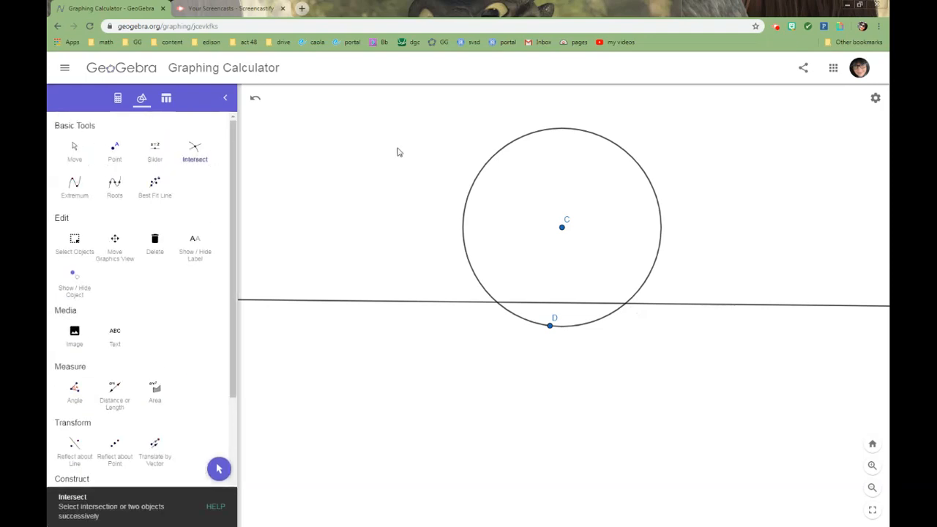
click(530, 139)
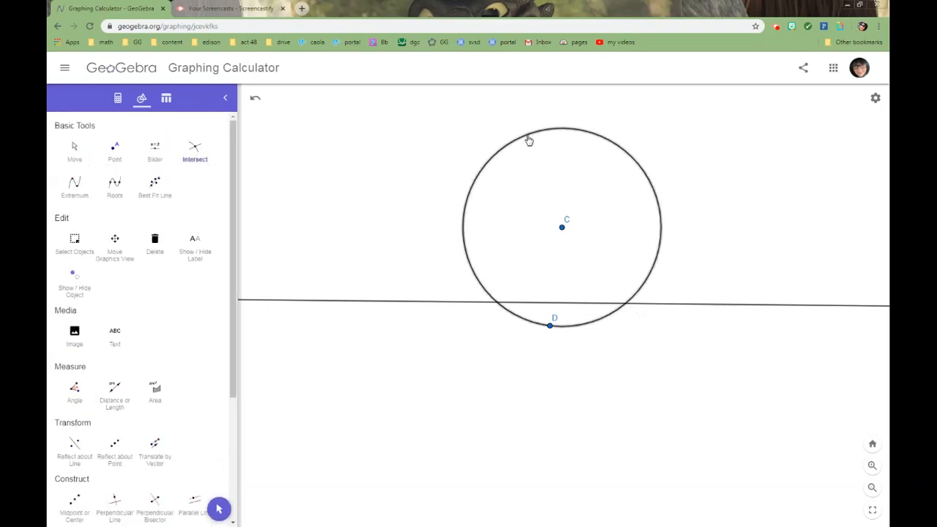
click(368, 302)
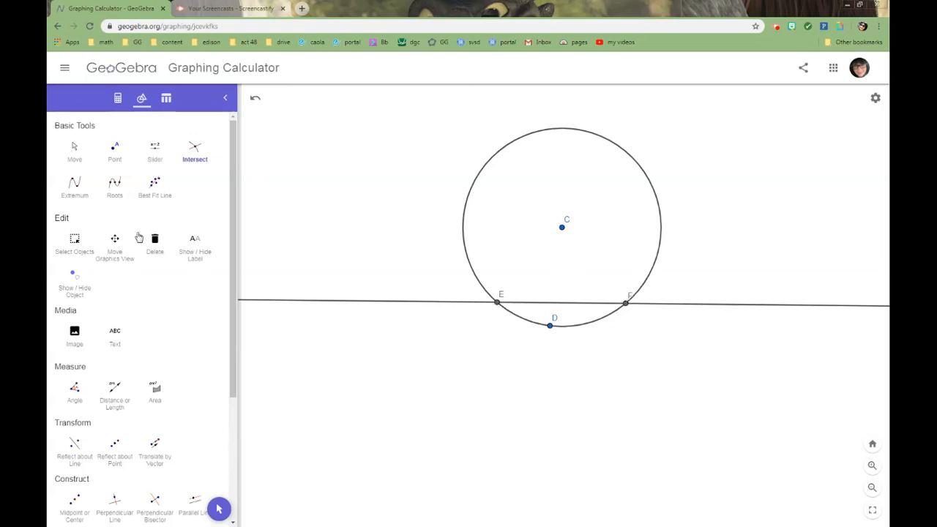
click(218, 508)
Style the circle around C as a red dashed line with thickness 2
click(491, 161)
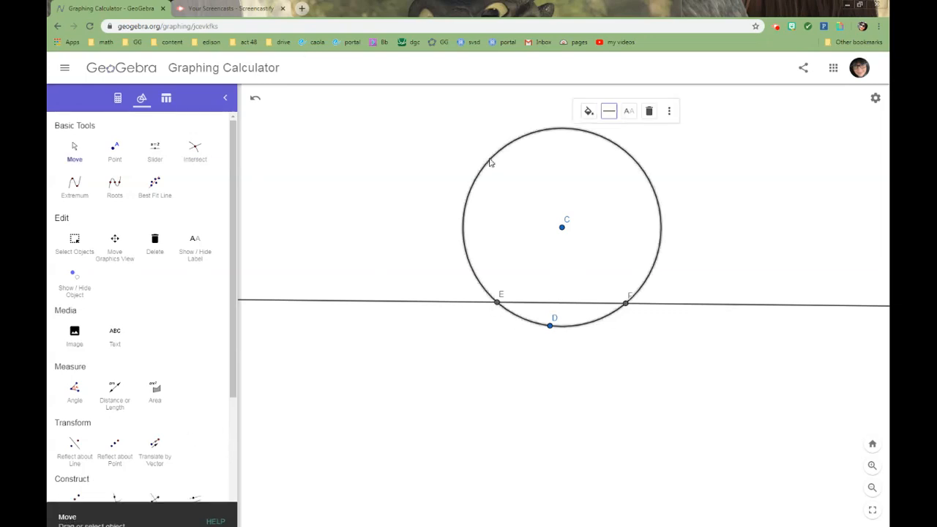
click(586, 113)
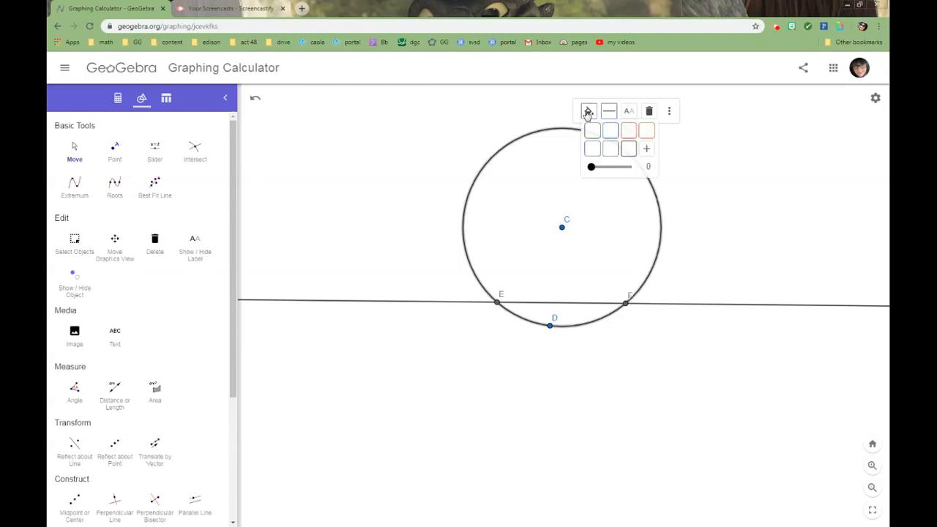
click(629, 135)
click(609, 110)
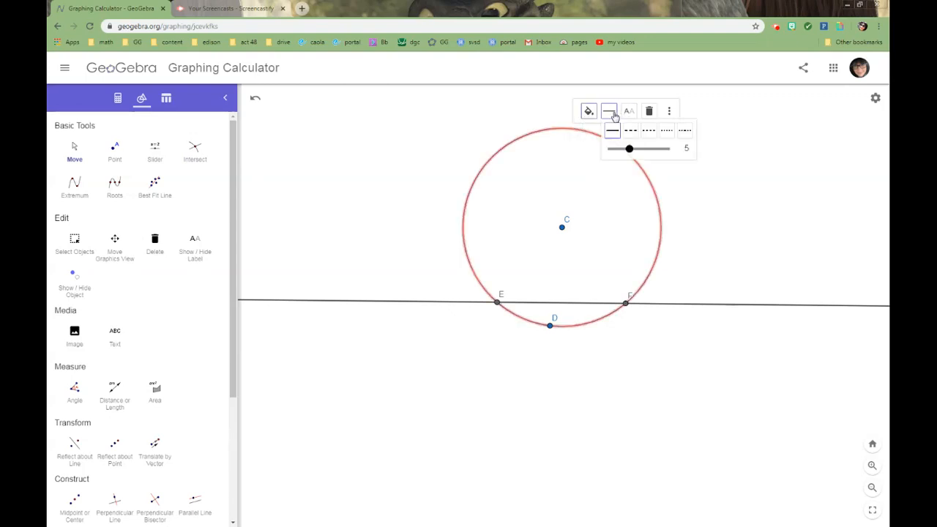
click(630, 130)
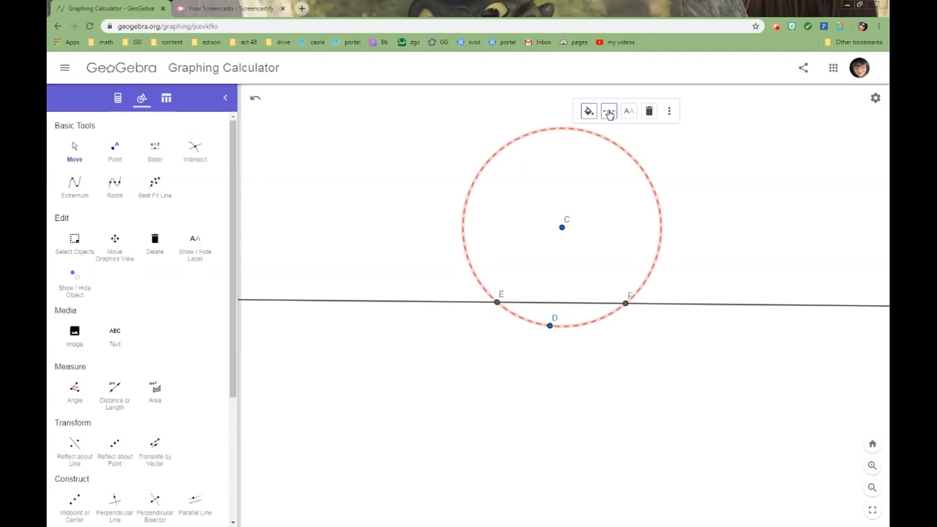
click(609, 110)
drag(631, 149, 613, 149)
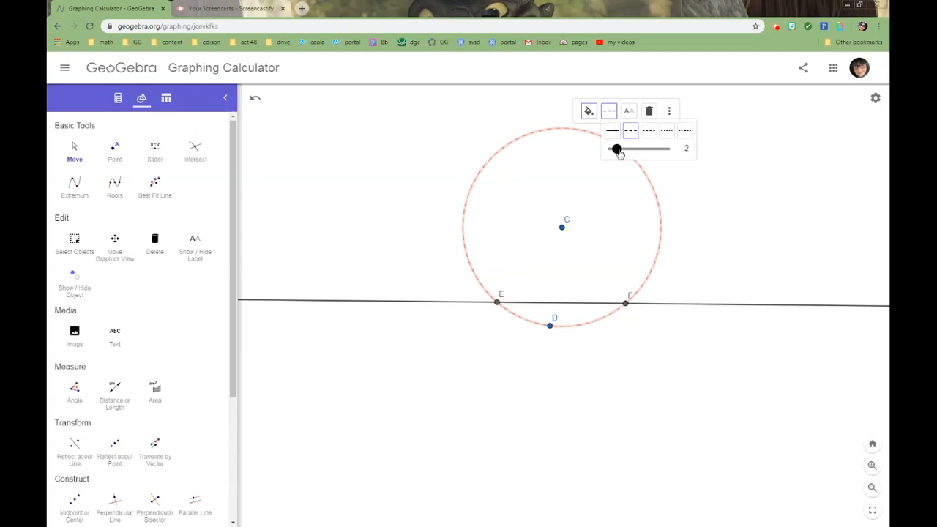
click(396, 271)
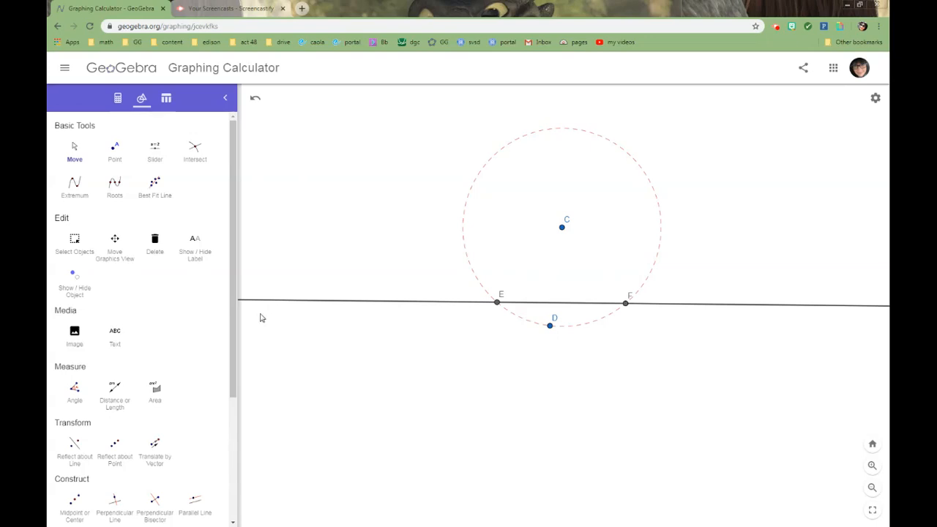
Construct a circle centred at E with radius CE using the Compass tool
drag(234, 322, 239, 447)
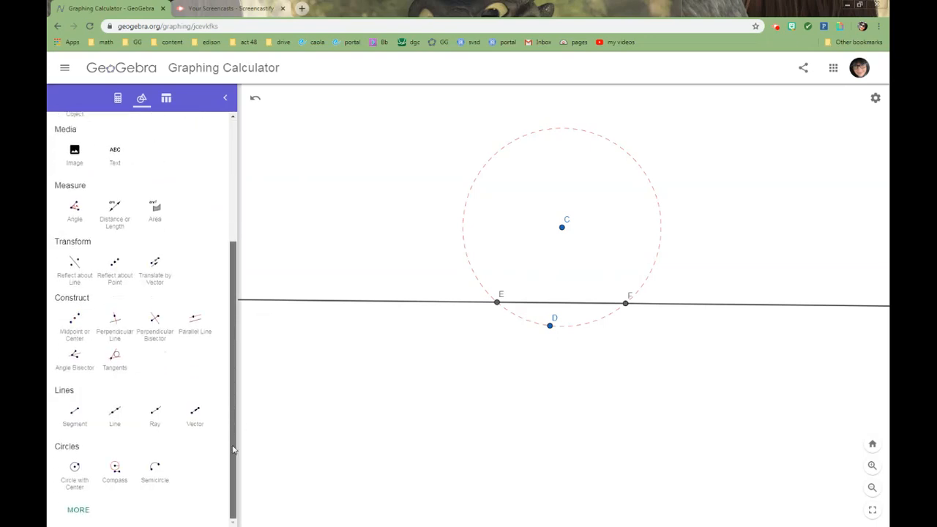
click(114, 472)
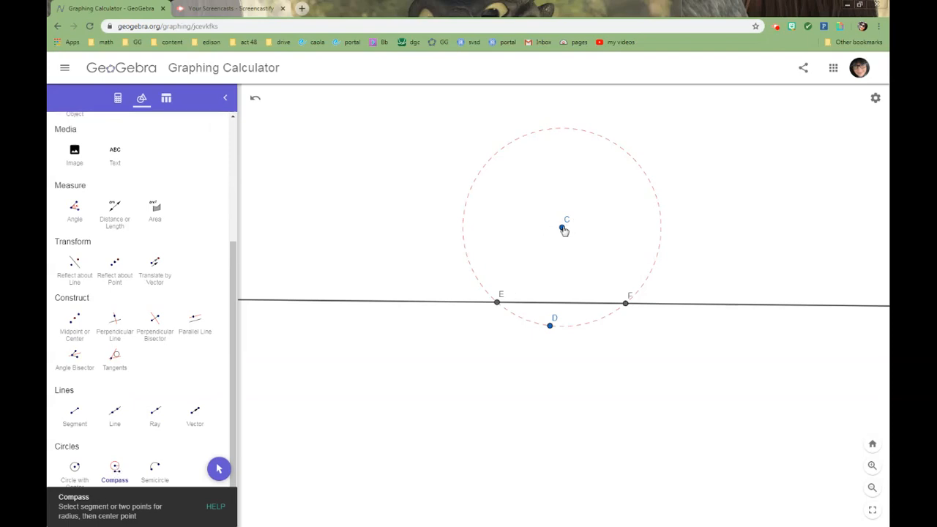
click(562, 228)
click(497, 302)
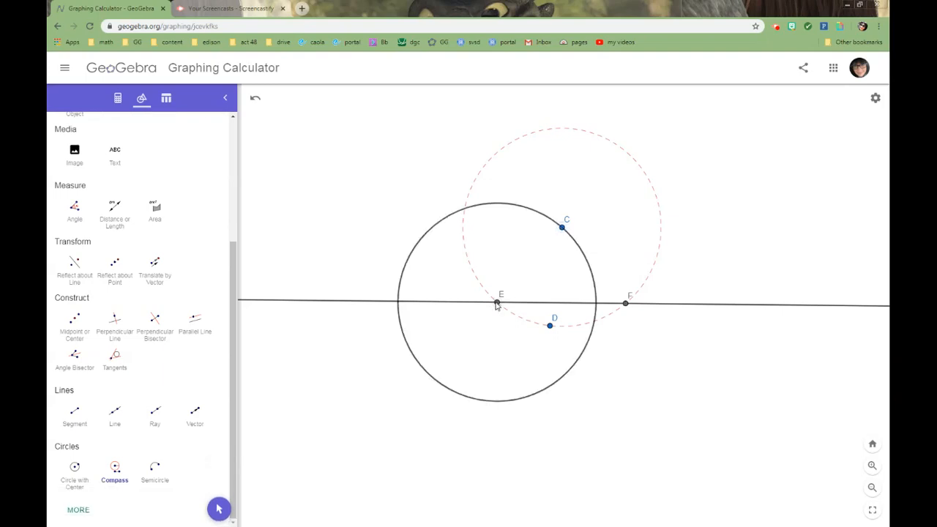
click(219, 509)
Style the circle around E as a red dotted line and reduce its line thickness
click(434, 232)
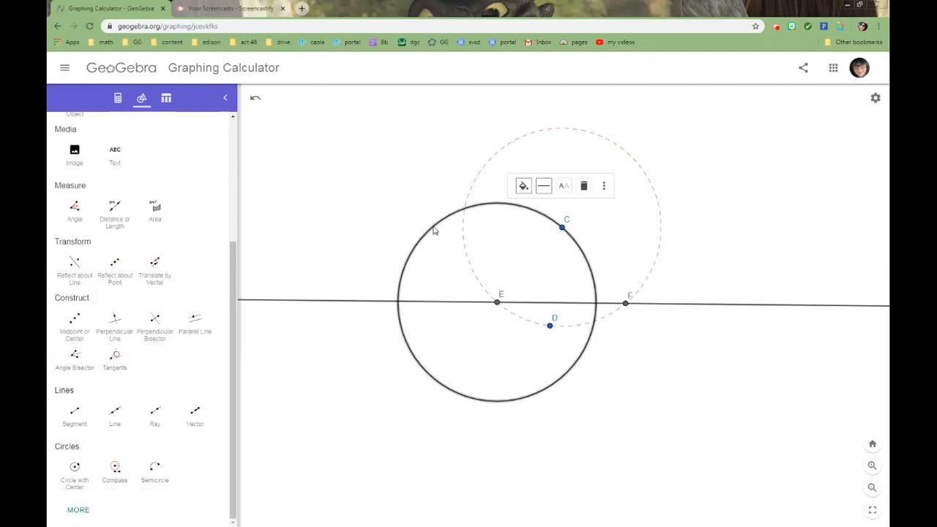
click(524, 186)
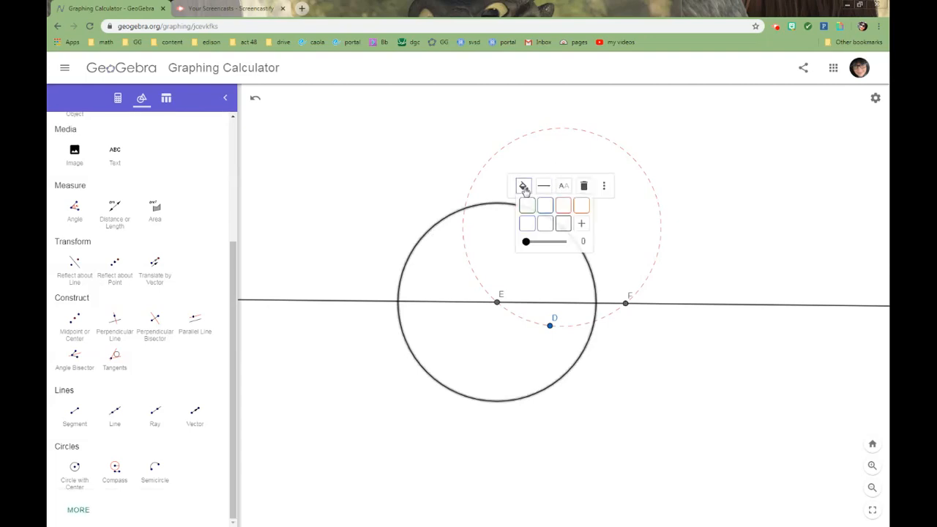
click(561, 207)
click(543, 186)
click(601, 206)
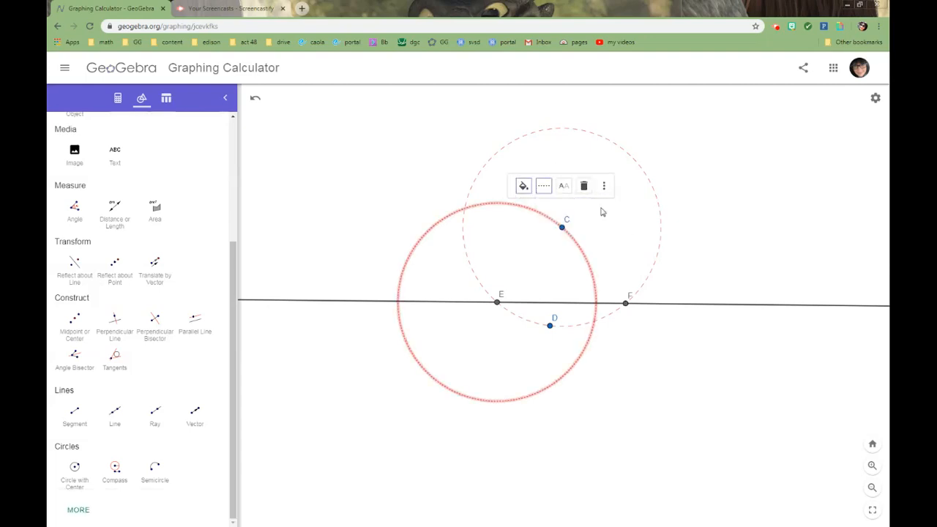
click(543, 186)
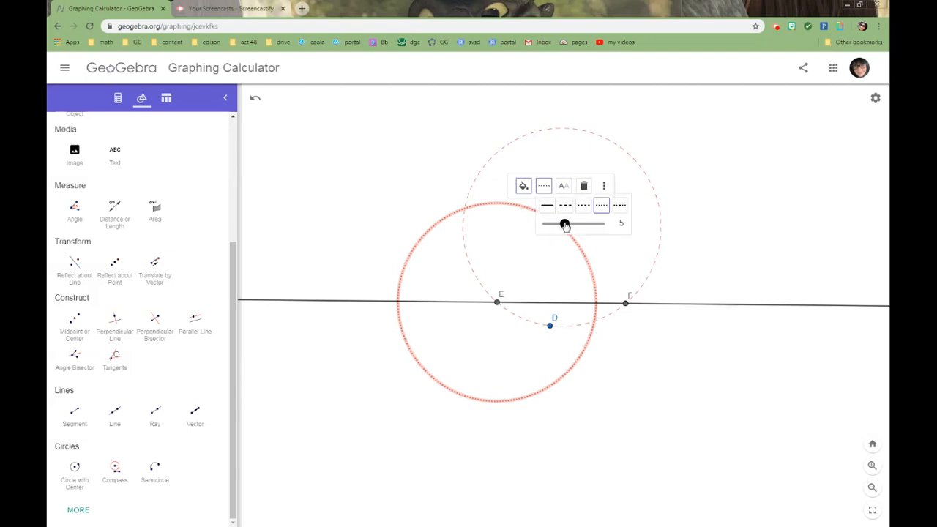
drag(563, 223, 555, 224)
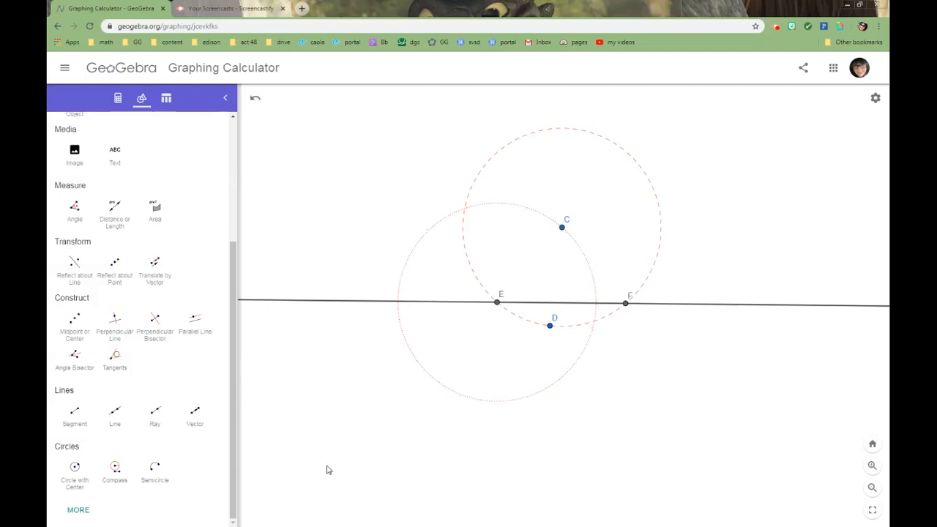
Construct a circle centred at F with radius CF using the Compass tool
click(115, 469)
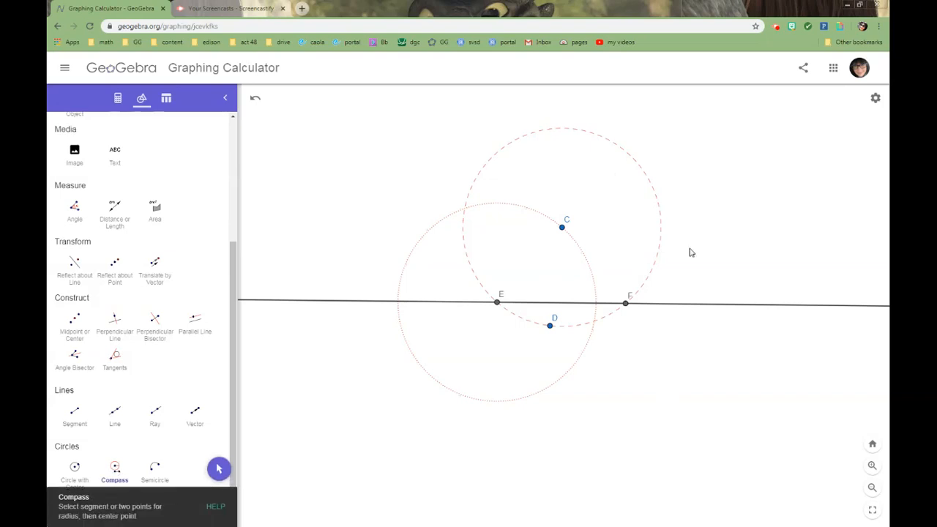
click(561, 228)
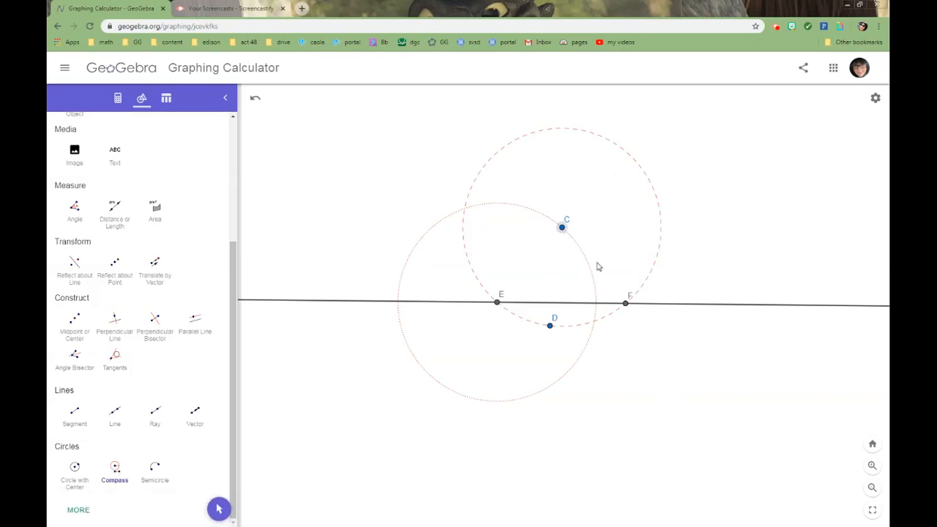
click(625, 305)
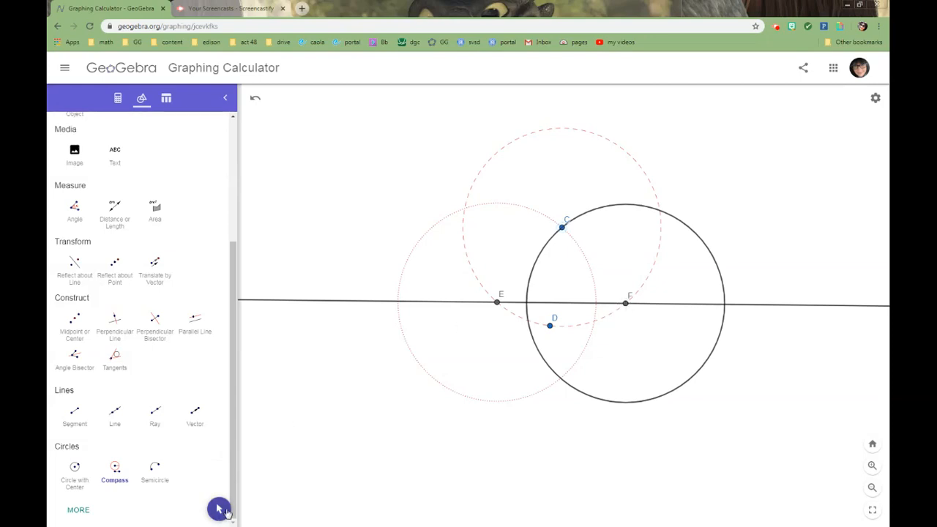
click(218, 508)
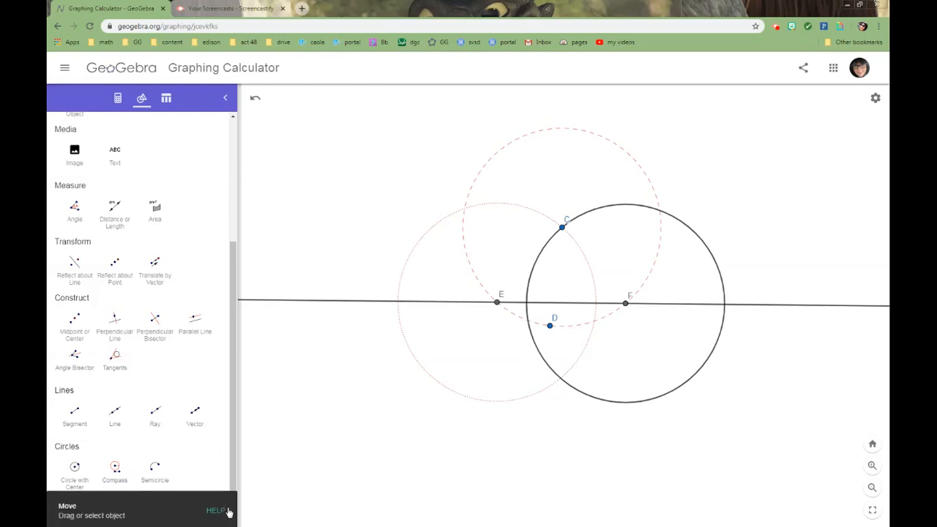
Style the circle around F as a red dotted line with thickness 3
click(637, 209)
click(652, 186)
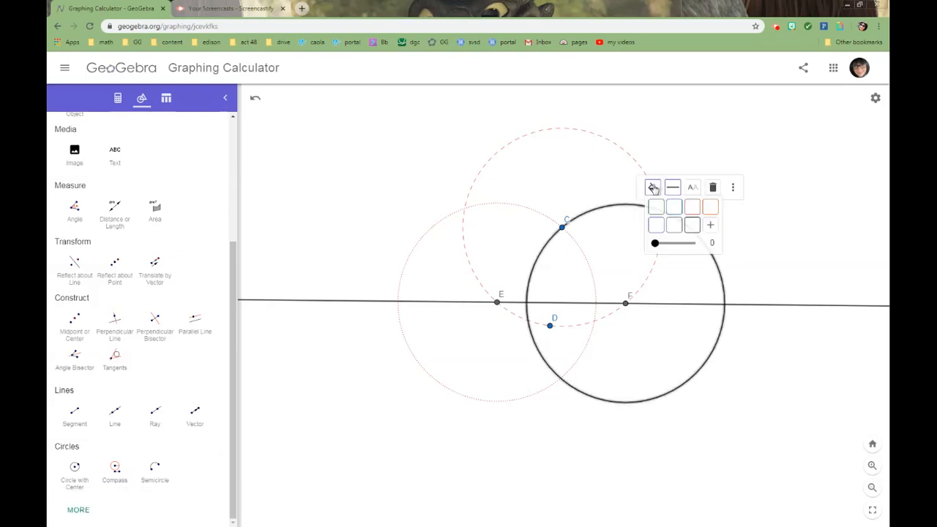
click(693, 209)
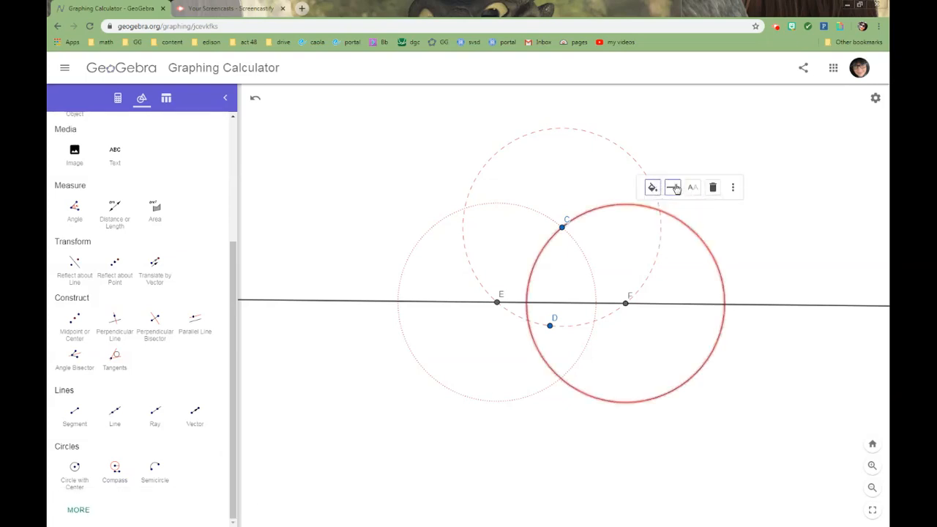
click(672, 186)
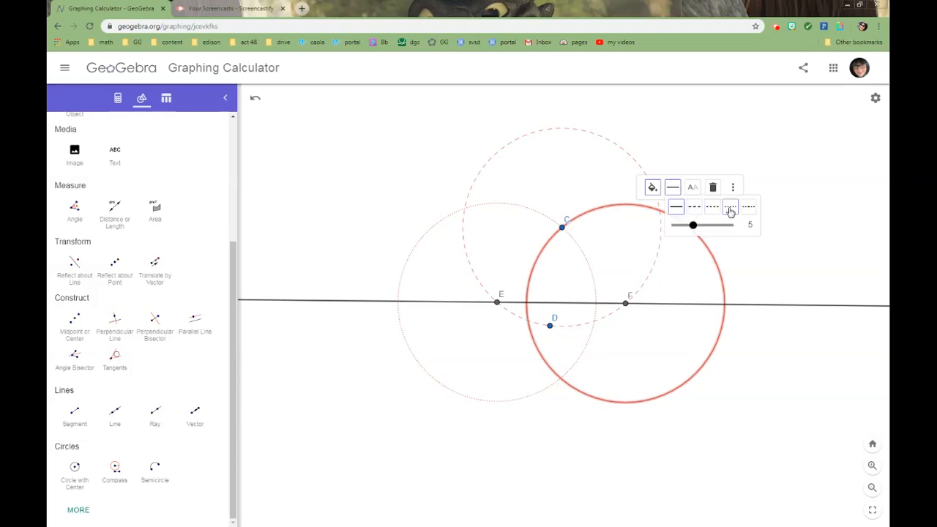
click(730, 207)
click(673, 188)
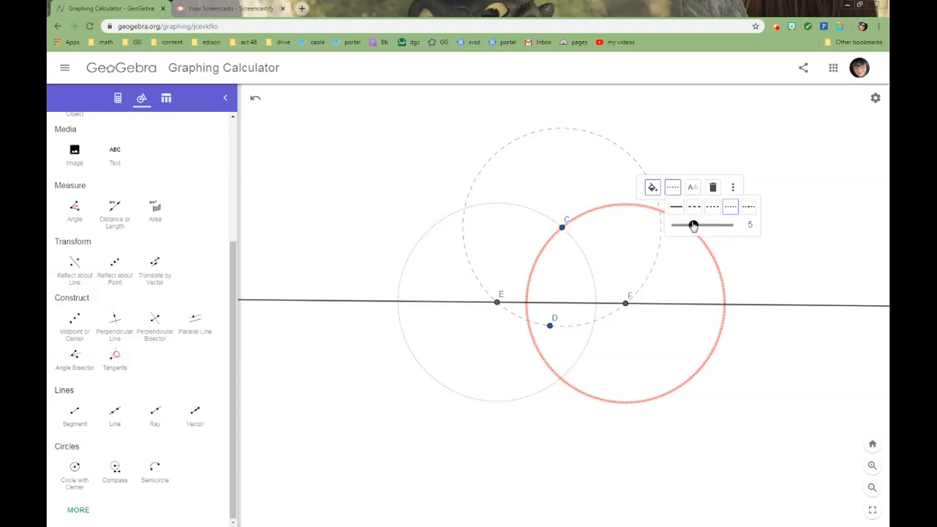
drag(693, 225, 684, 226)
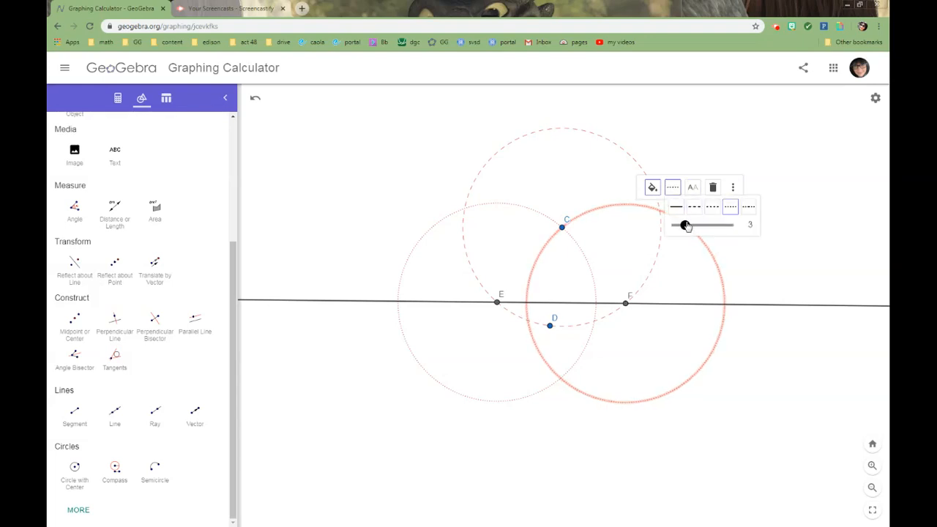
click(769, 255)
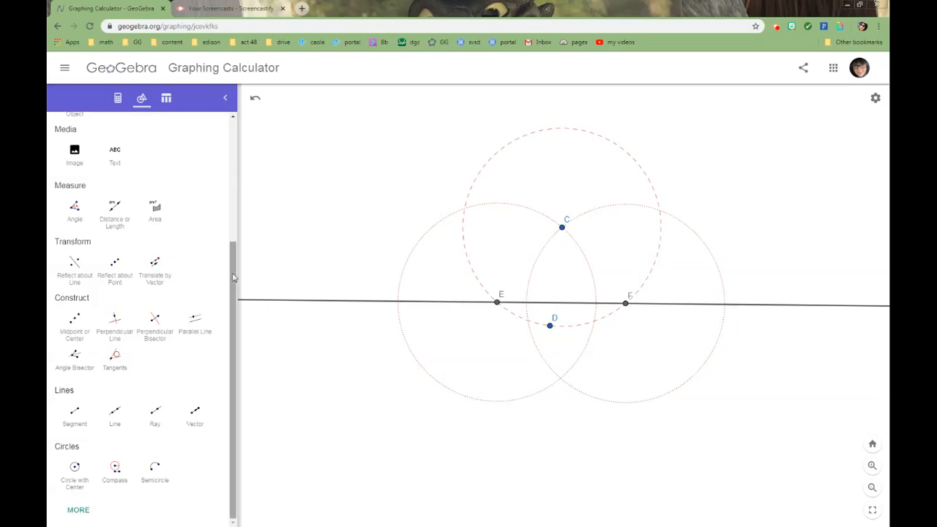
Mark both intersection points of the circles centred at E and F using the Intersect tool
scroll(233, 276, up, 5)
click(197, 151)
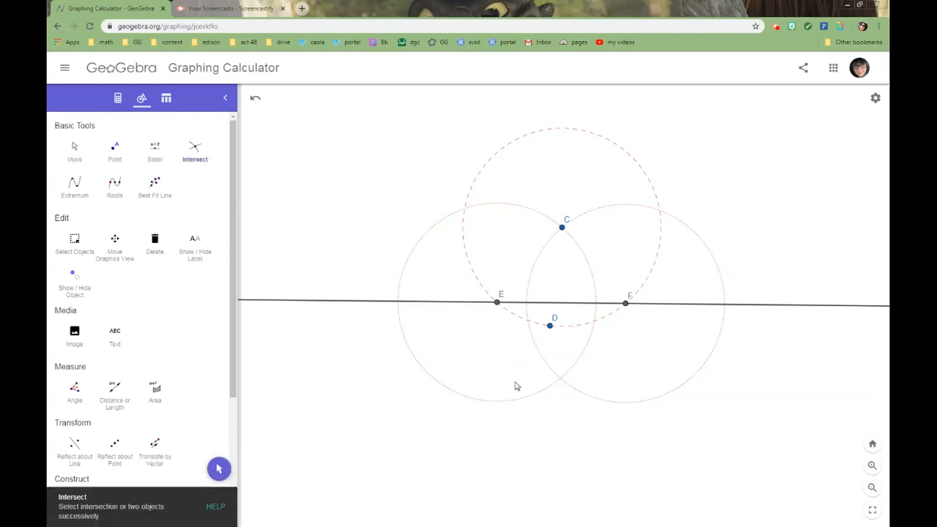
click(493, 404)
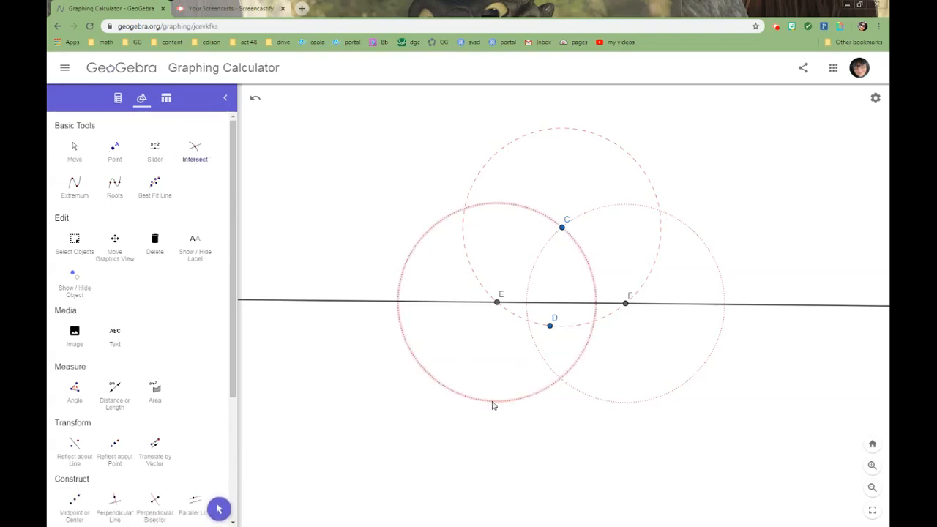
click(602, 403)
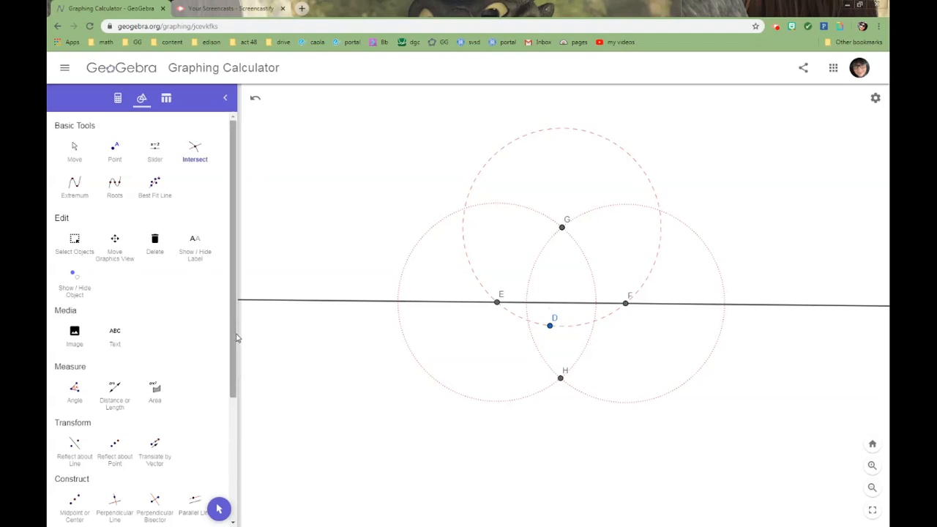
Draw a line through the circle intersection points G and H
drag(234, 336, 243, 464)
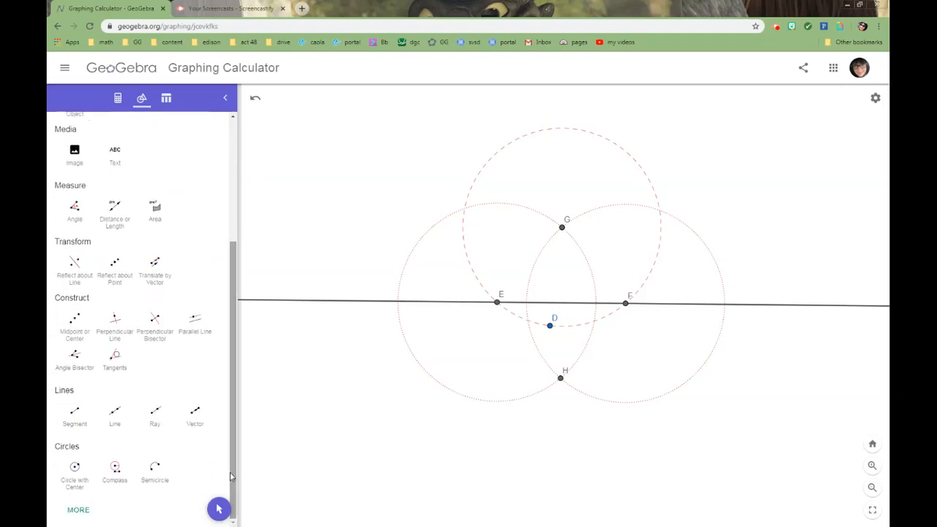
click(122, 414)
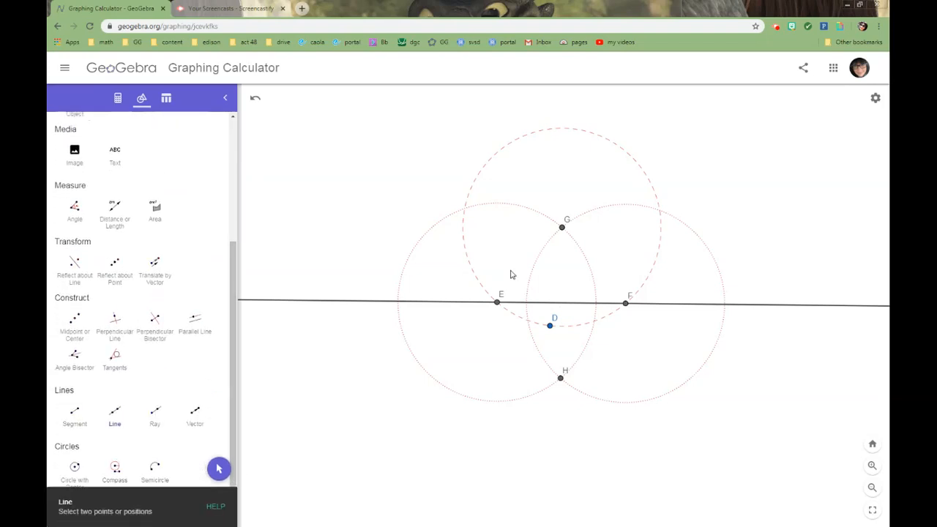
click(562, 232)
click(562, 379)
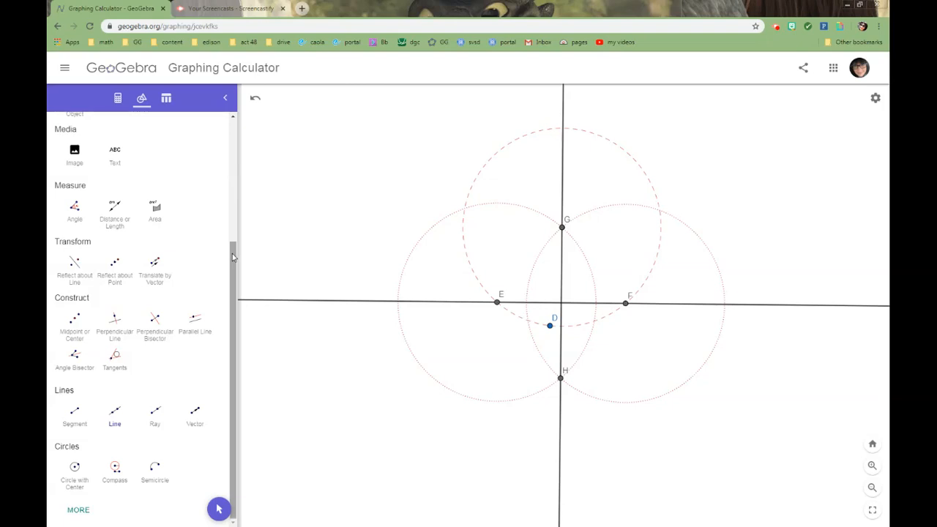
Add an angle measurement between line GH and line EF where they cross, using the Angle tool
click(75, 210)
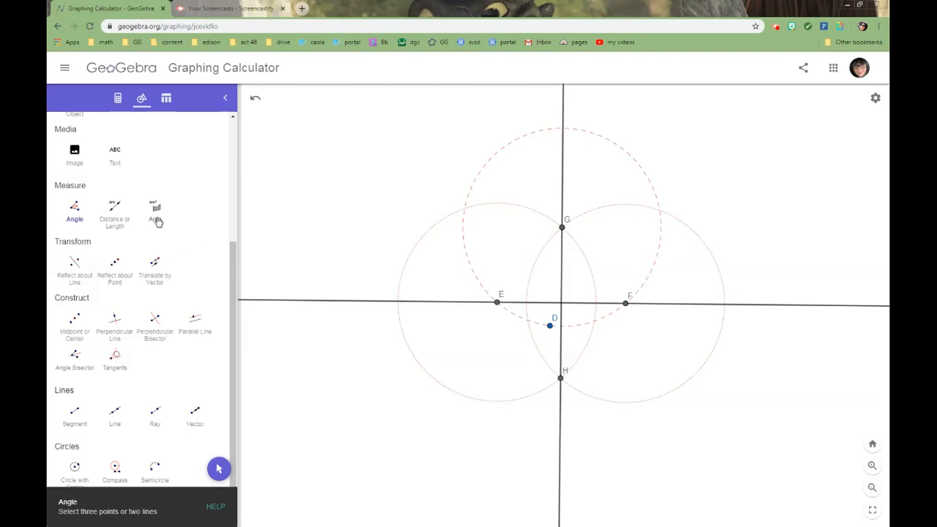
click(74, 211)
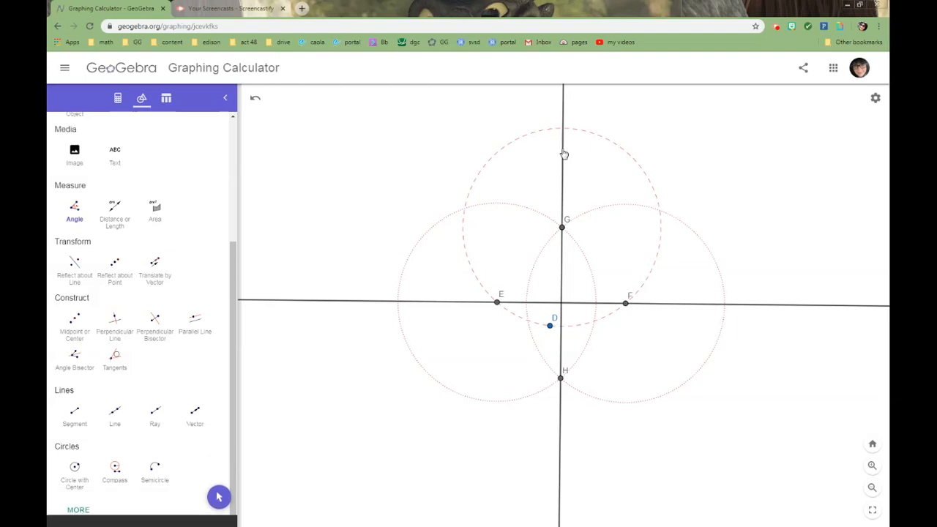
click(584, 307)
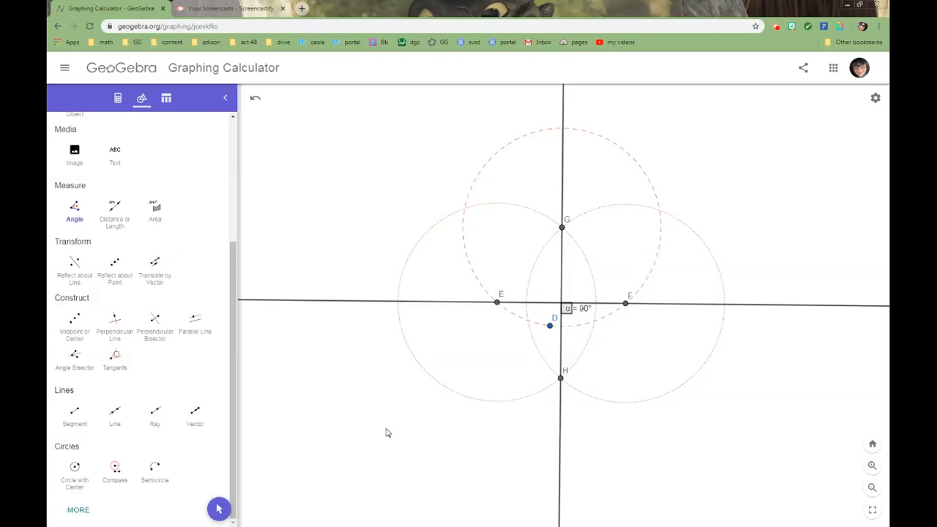
Save the construction for sharing under the title "perpendicular" and dismiss its share link
click(803, 69)
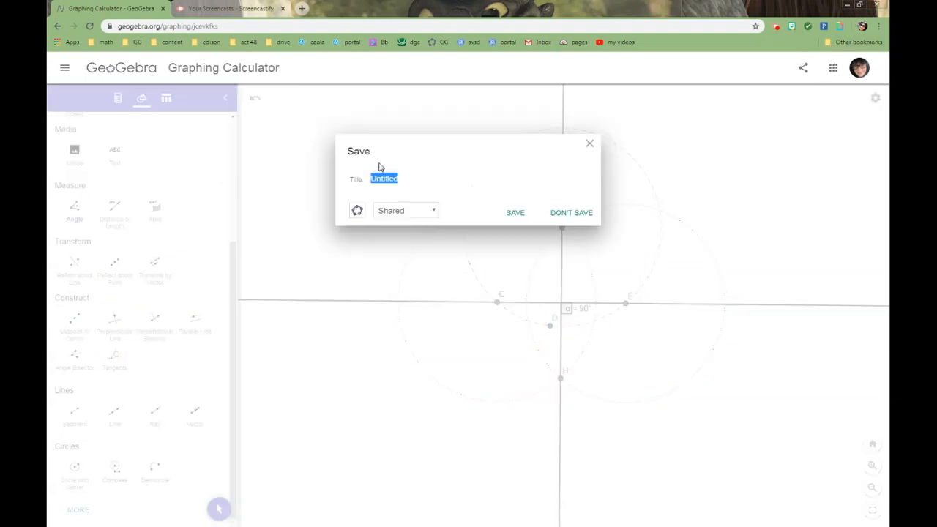
text(perpendicular)
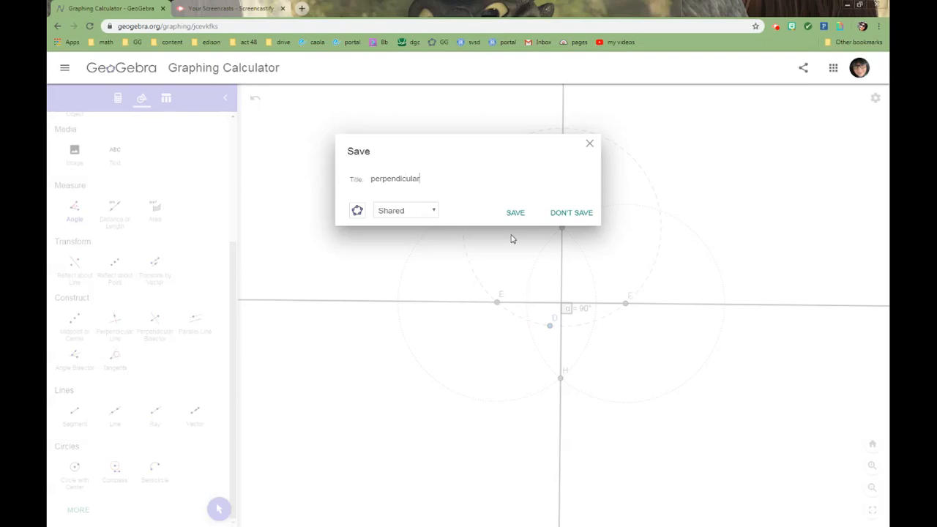
click(515, 213)
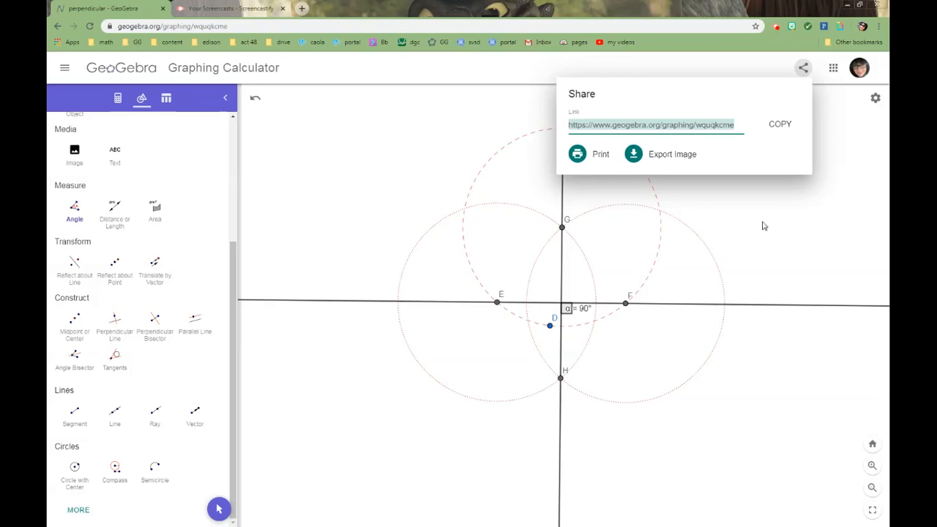
click(827, 194)
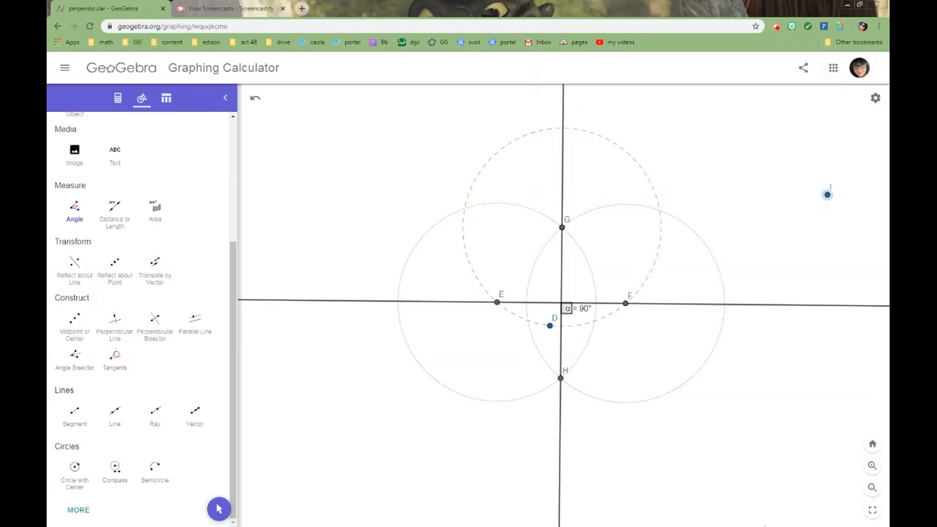